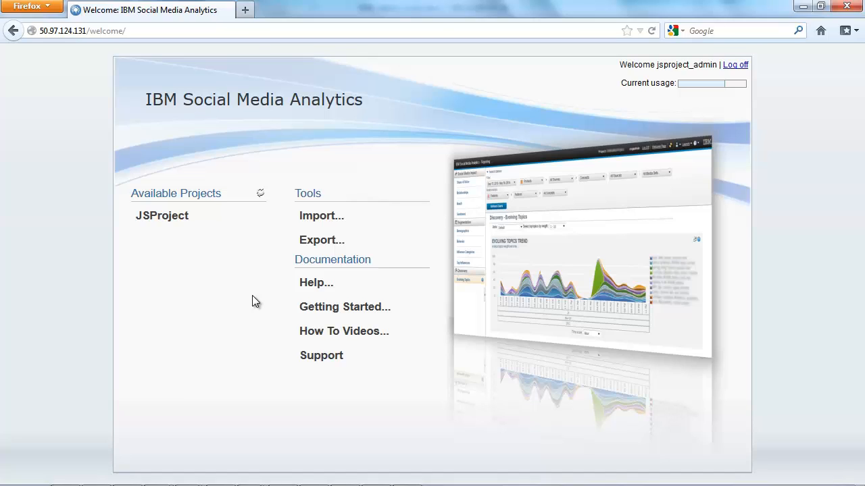
- Open the configuration of JSProject and review its Sources and Media Sets settings
left_click(193, 216)
left_click(188, 281)
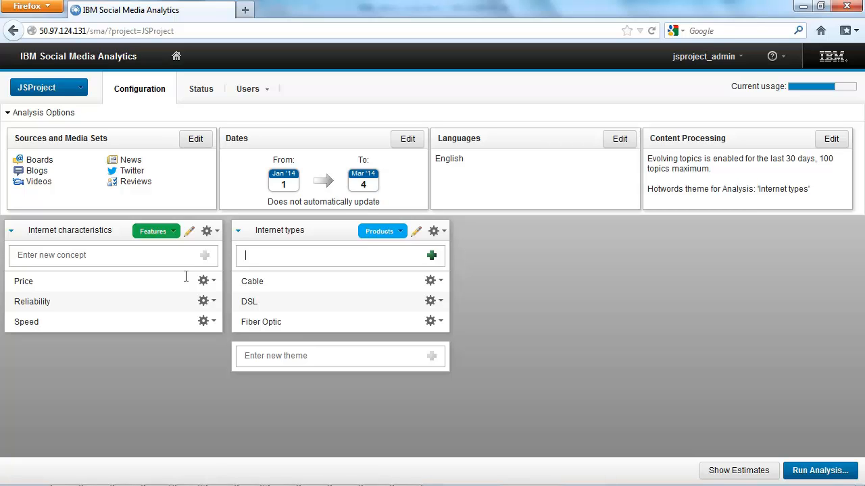
left_click(198, 142)
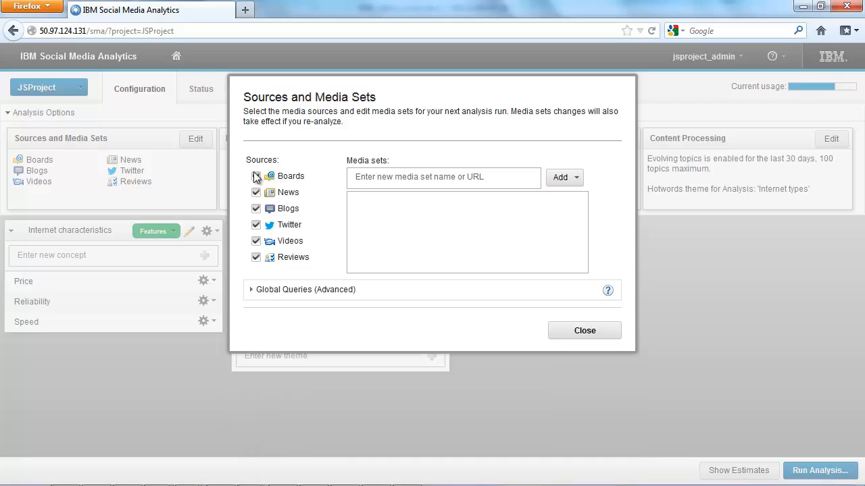
left_click(352, 179)
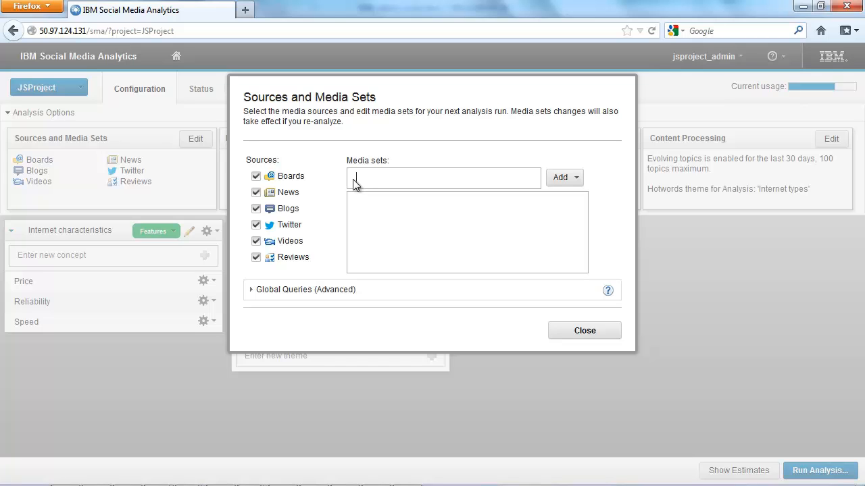
left_click(581, 331)
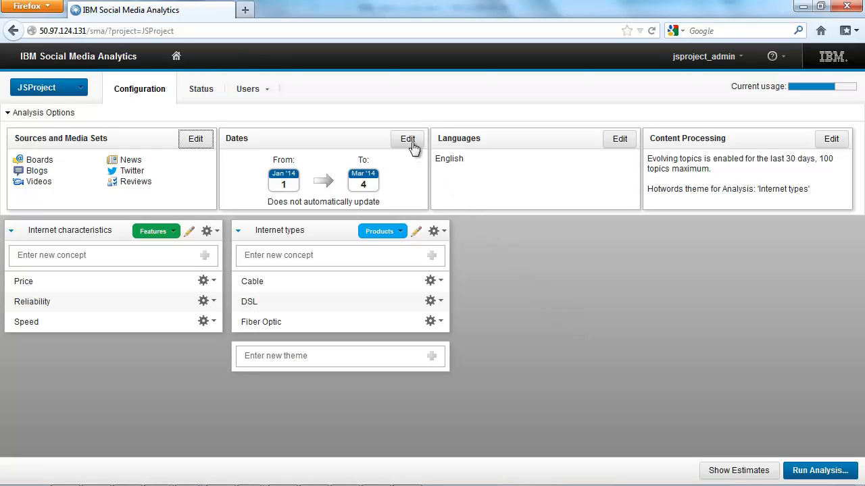
- Review the project's language selection and the sentiment term settings for English
left_click(621, 142)
left_click_drag(330, 213, 313, 192)
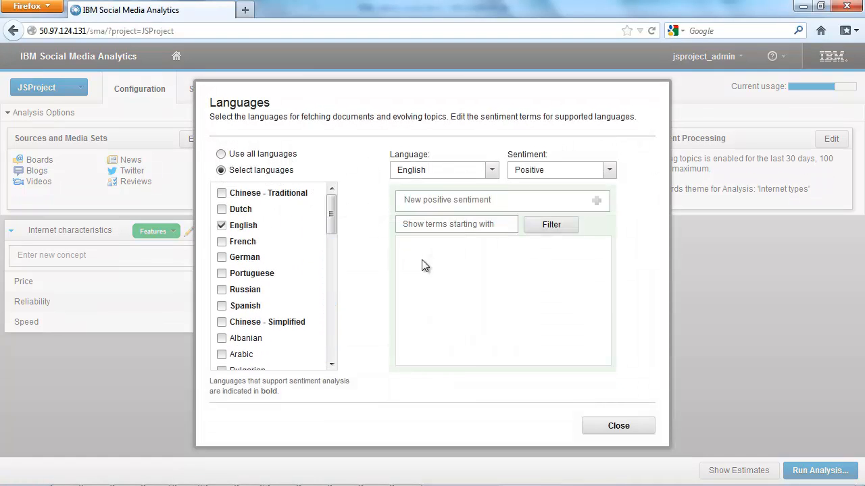
left_click(588, 431)
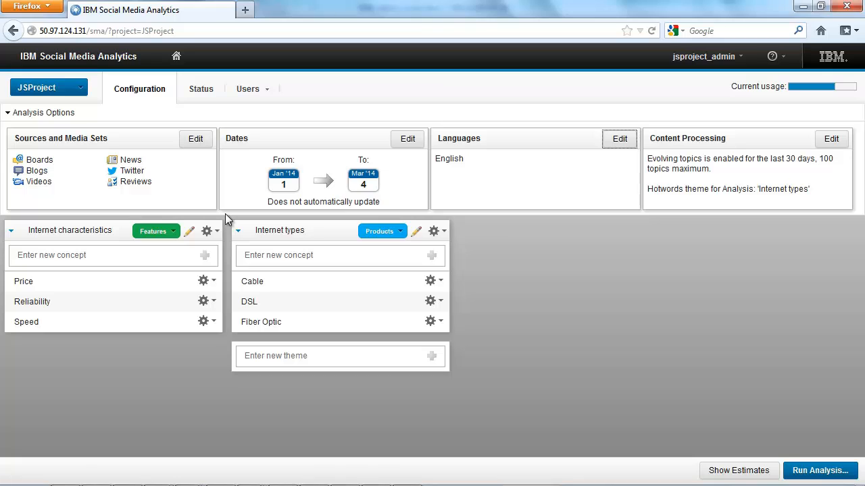
- Review the role options available for the Internet characteristics and Internet types themes
left_click(175, 232)
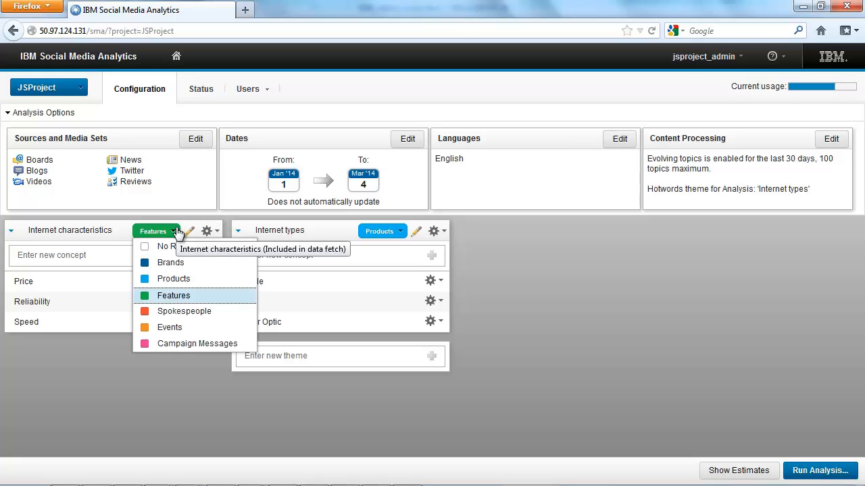
left_click(398, 232)
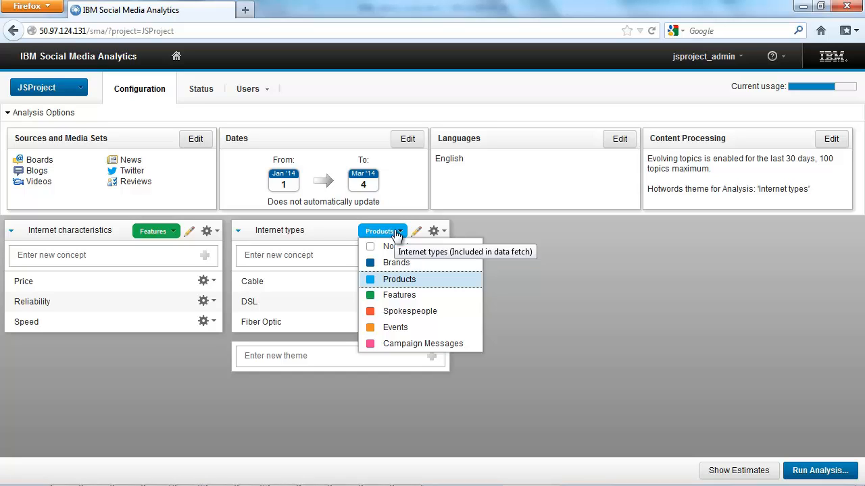
left_click(342, 231)
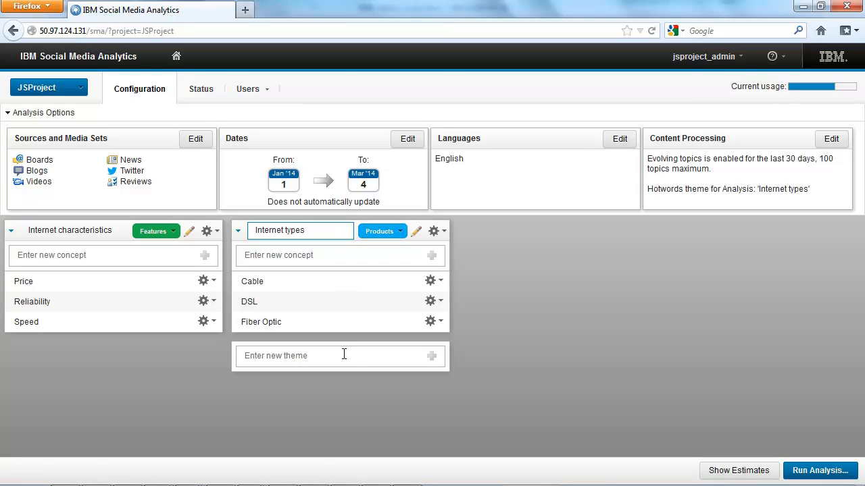
- Open the Internet types theme for detailed editing and add a new concept named "dial-up"
left_click(417, 233)
left_click(416, 233)
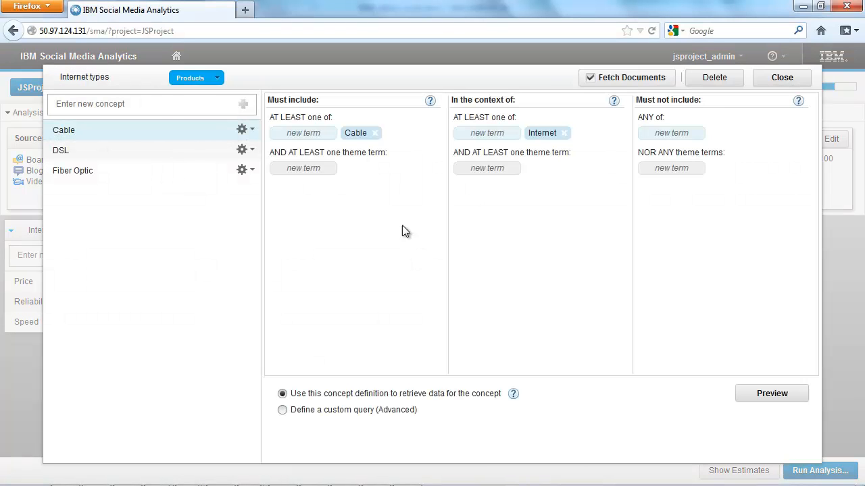
left_click(220, 106)
type("dial-up")
left_click(243, 107)
left_click(201, 194)
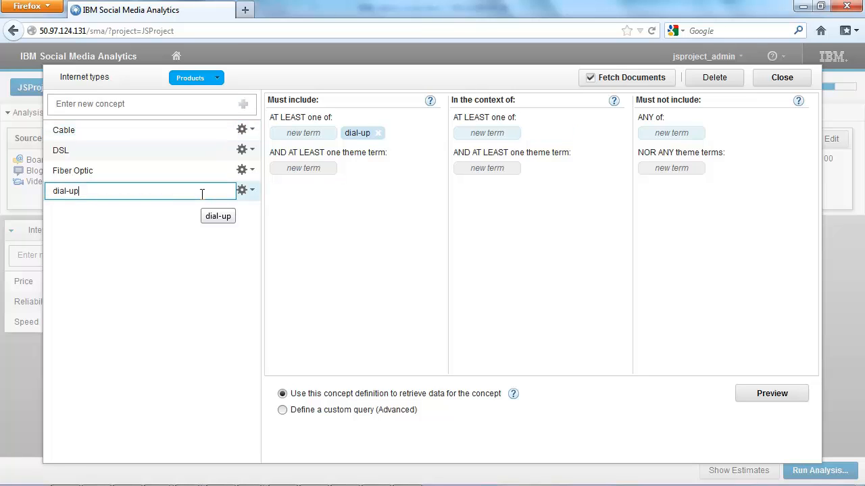
- Add "dial up" to the dial-up concept's must-include terms and "internet" as its context term, and close the theme editor
left_click(298, 135)
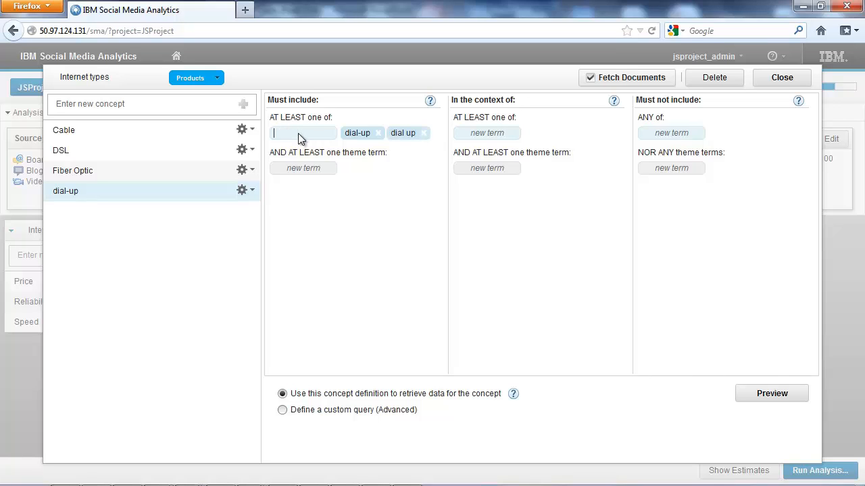
left_click(476, 133)
type("internet")
key("Return")
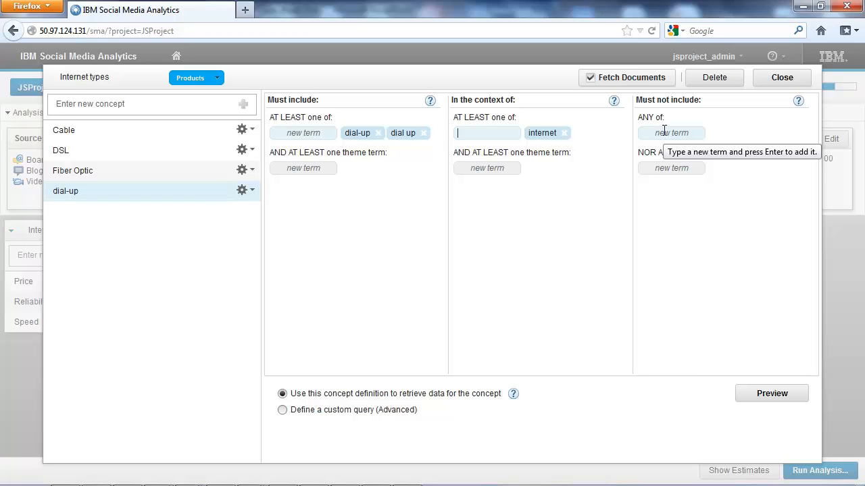
left_click(778, 79)
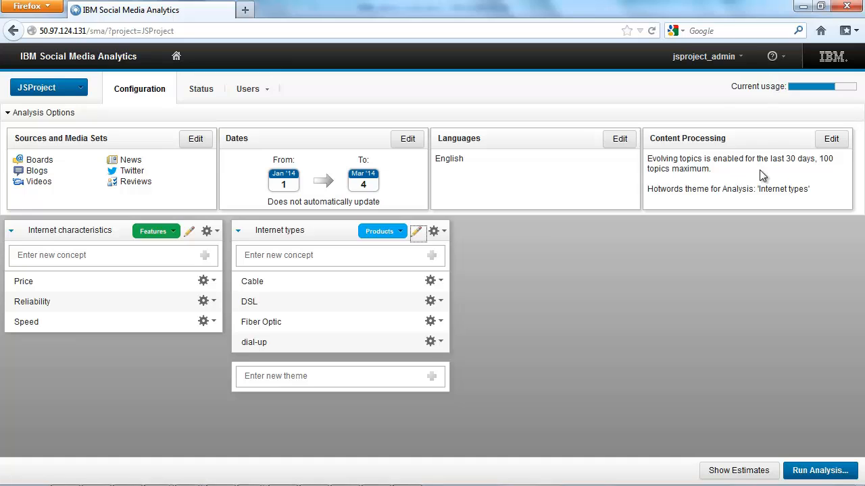
- Show the document estimates and expand the breakdown by source for both Internet characteristics and Internet types
left_click(723, 473)
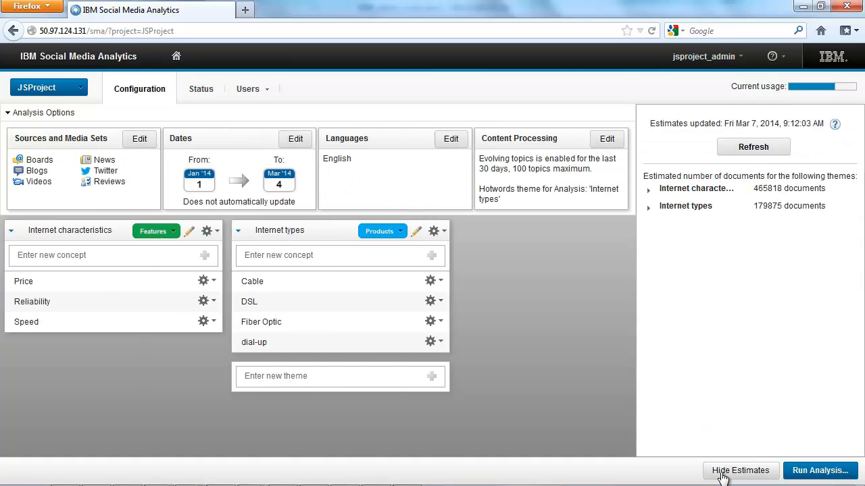
left_click(649, 191)
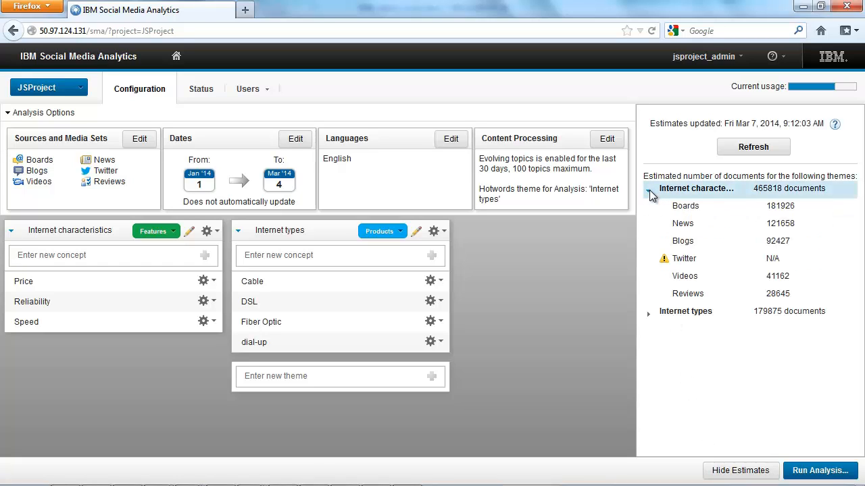
left_click(648, 314)
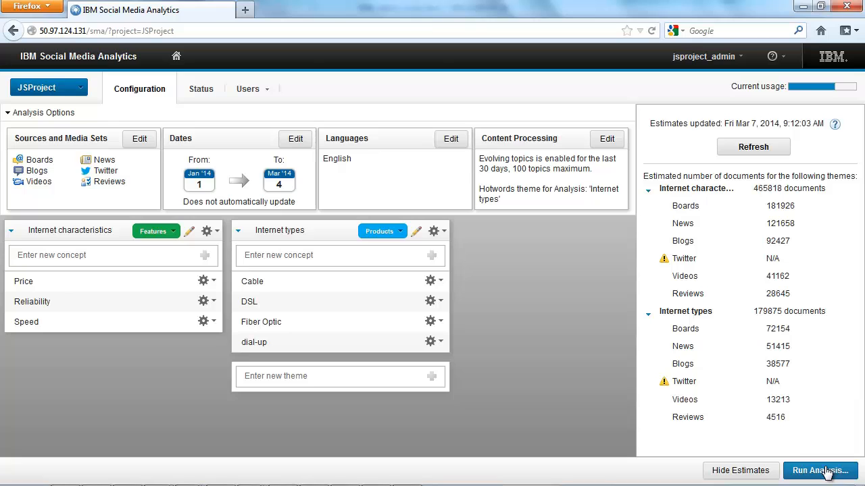
- Return to the welcome page and open the JSProject reporting dashboard
left_click(176, 56)
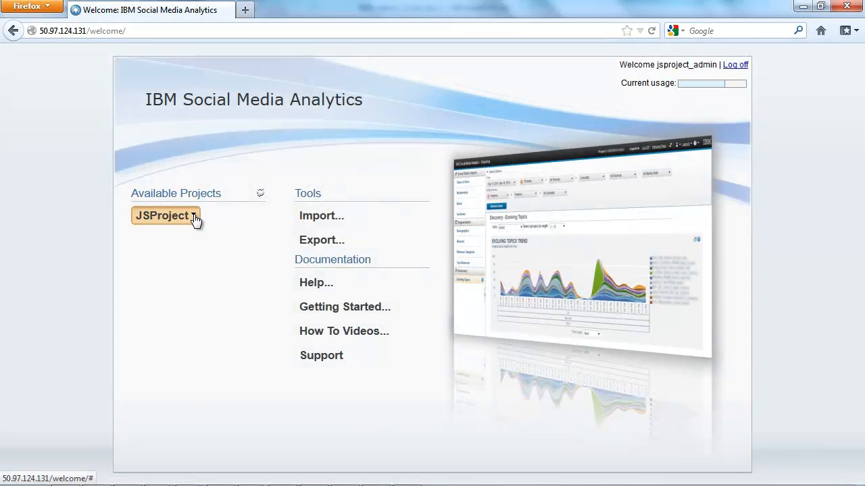
left_click(194, 217)
left_click(193, 233)
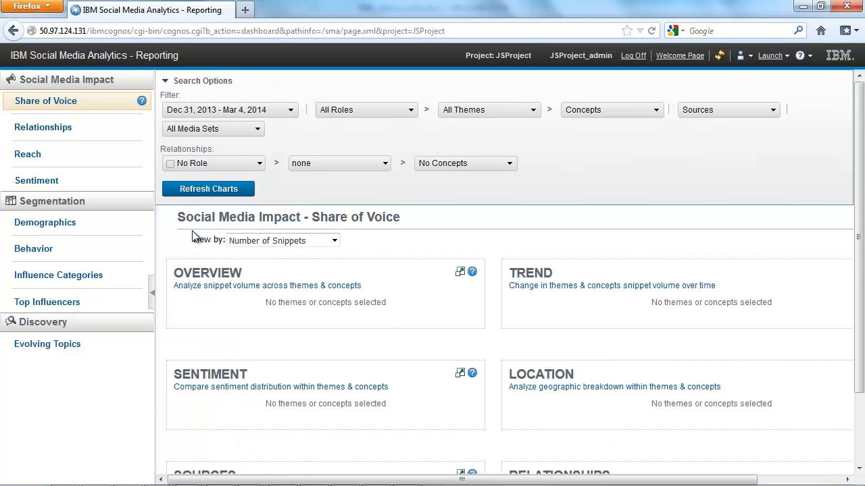
- Keep all themes and filter the report concepts to Cable, DSL and Fiber Optic
left_click(533, 112)
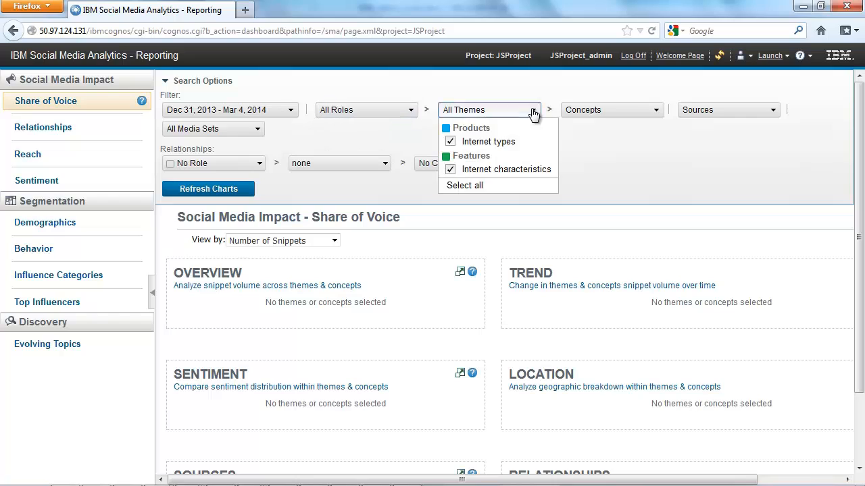
left_click(647, 115)
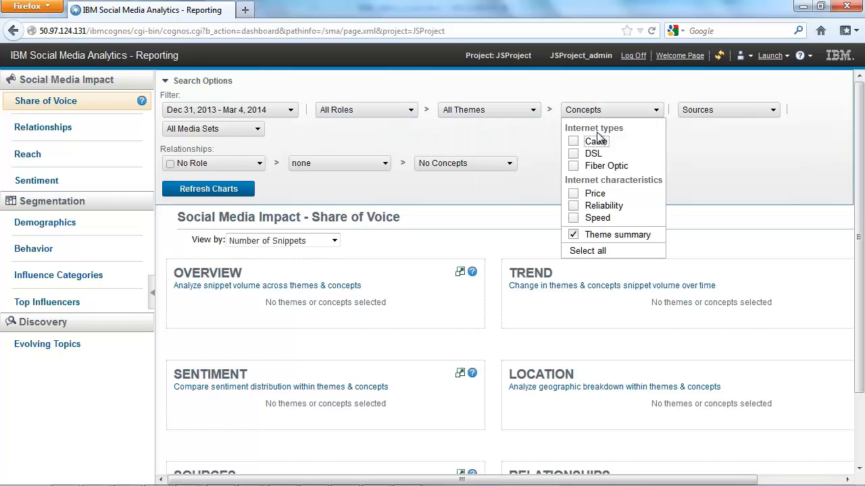
left_click(574, 141)
left_click(574, 153)
left_click(573, 166)
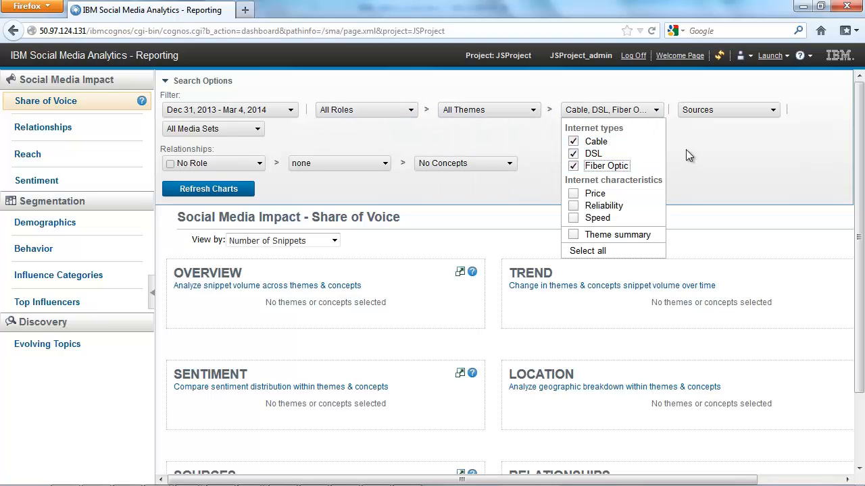
left_click(686, 150)
- Set the relationships role to Features and refresh the Share of Voice charts
left_click(257, 165)
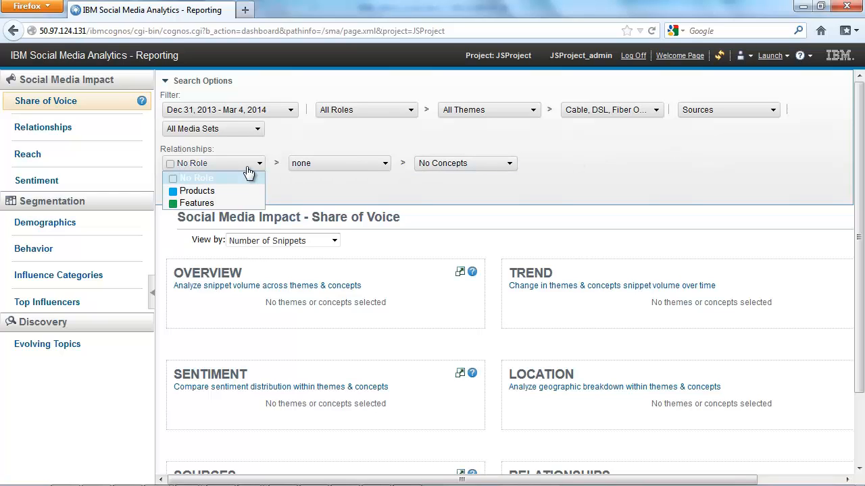
left_click(238, 200)
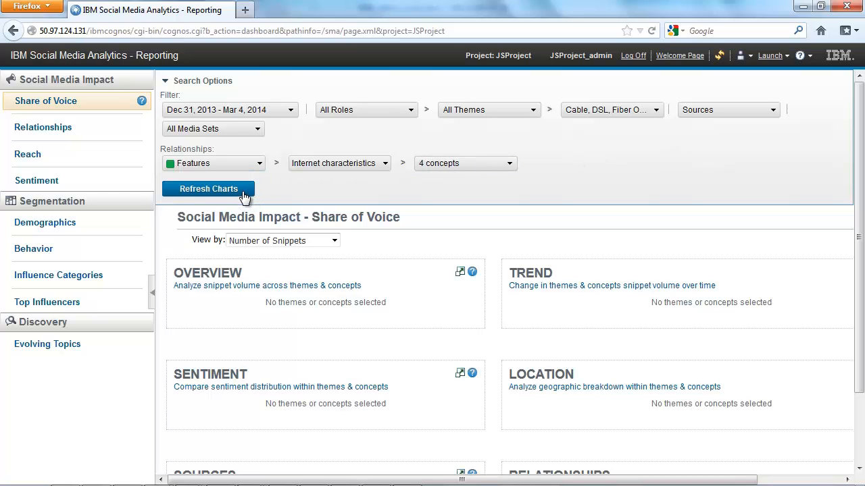
left_click(245, 192)
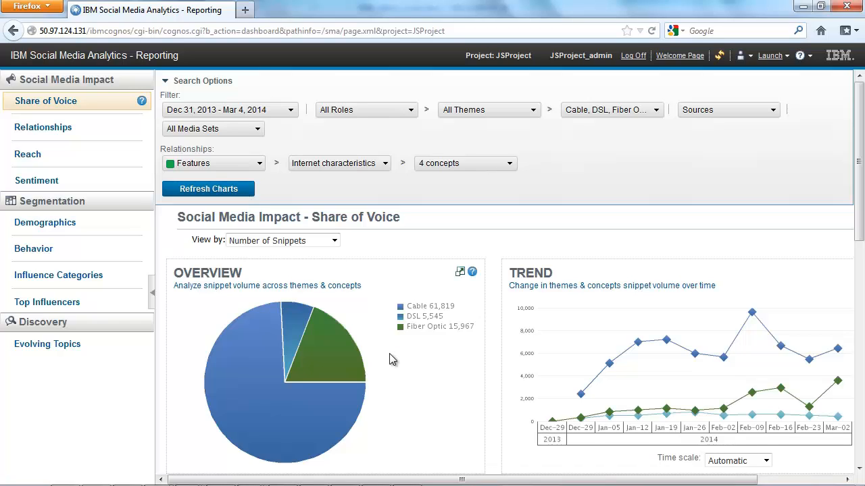
- Examine the Share of Voice charts and change their view to Percentage of Snippets
scroll(850, 293, "down", 2)
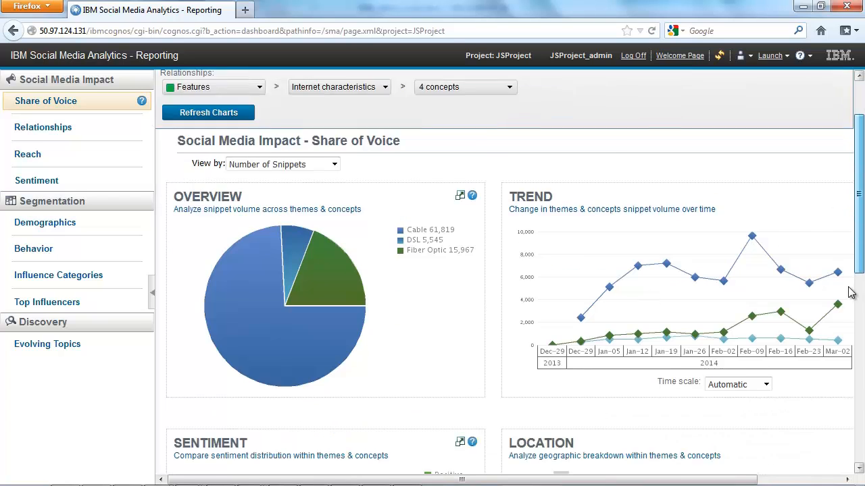
scroll(850, 293, "down", 4)
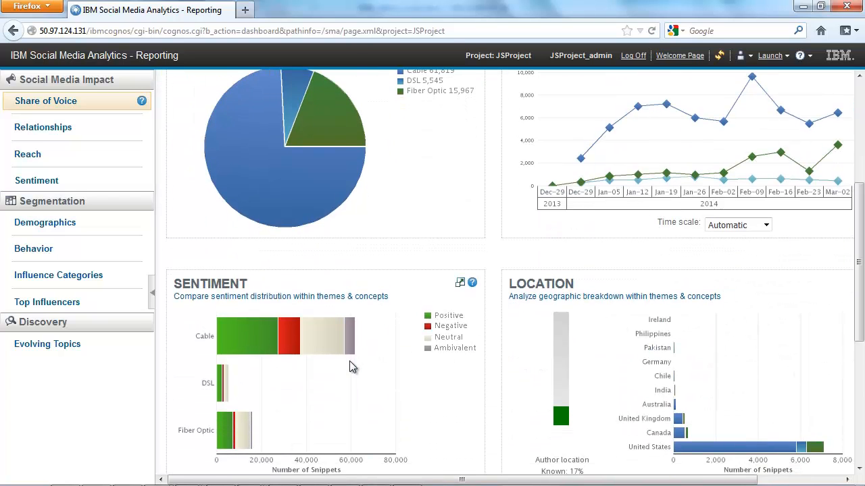
scroll(349, 361, "up", 1)
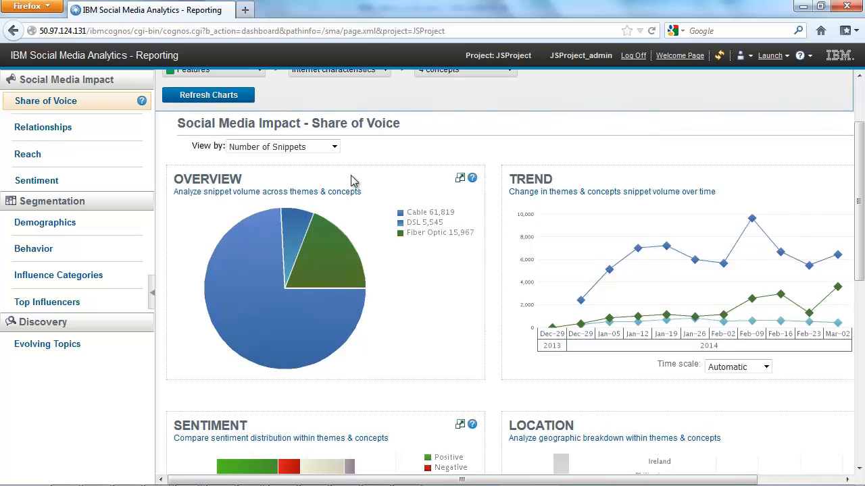
left_click(334, 146)
left_click(323, 171)
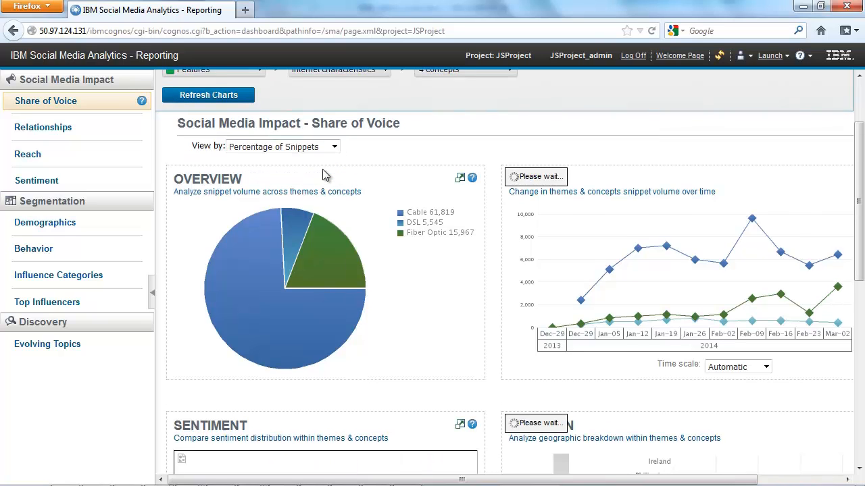
scroll(386, 344, "down", 5)
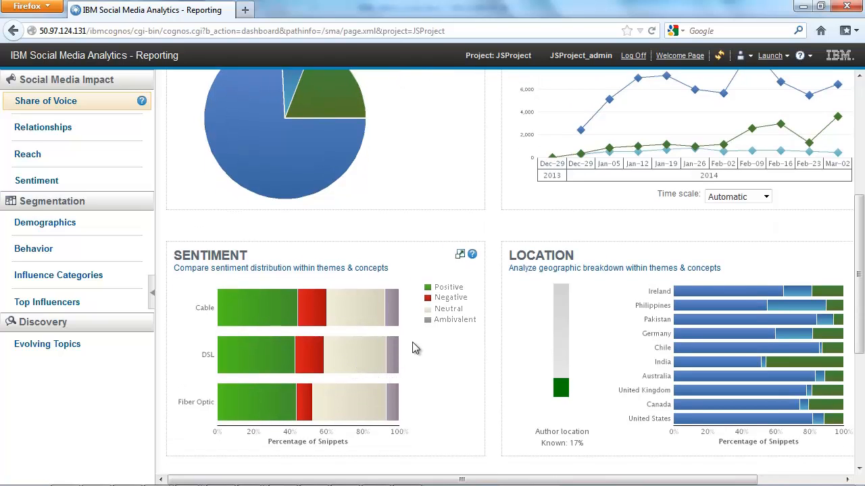
scroll(413, 343, "up", 5)
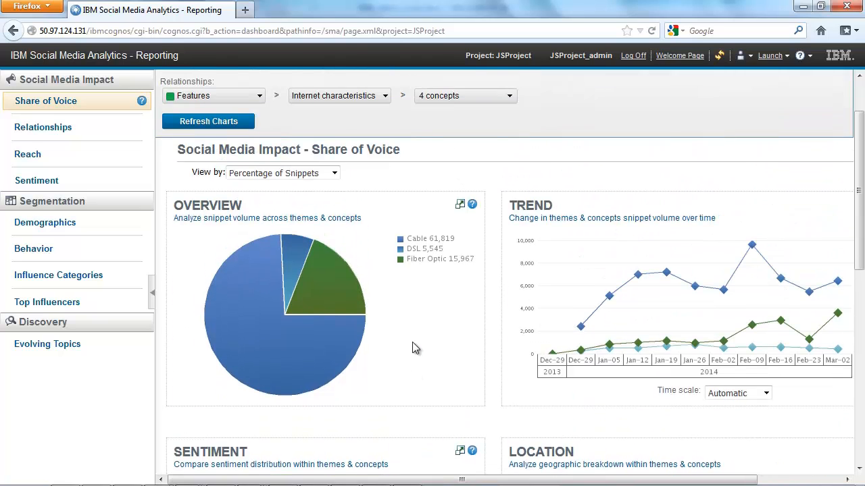
- View the Relationships, Reach and Sentiment reports under Social Media Impact
left_click(335, 177)
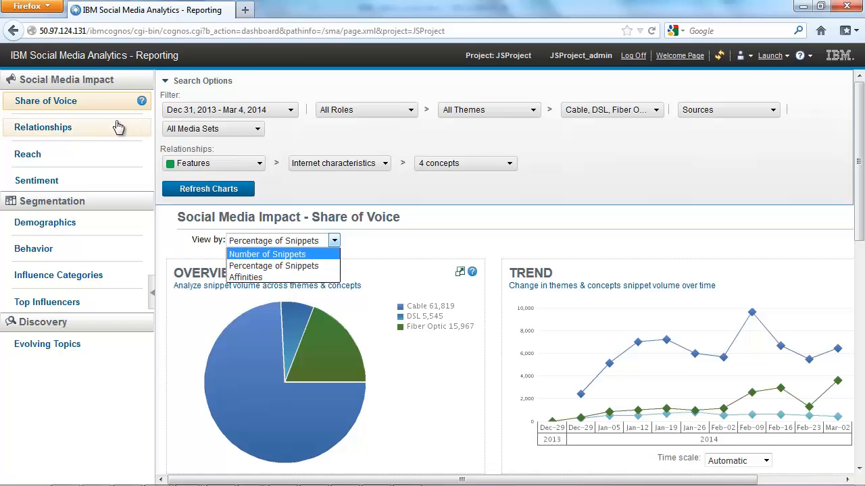
left_click(92, 127)
left_click(91, 127)
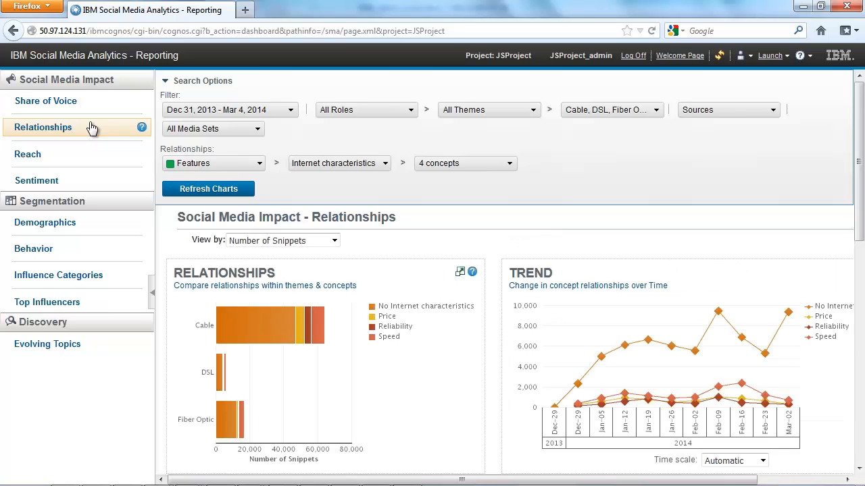
left_click(88, 155)
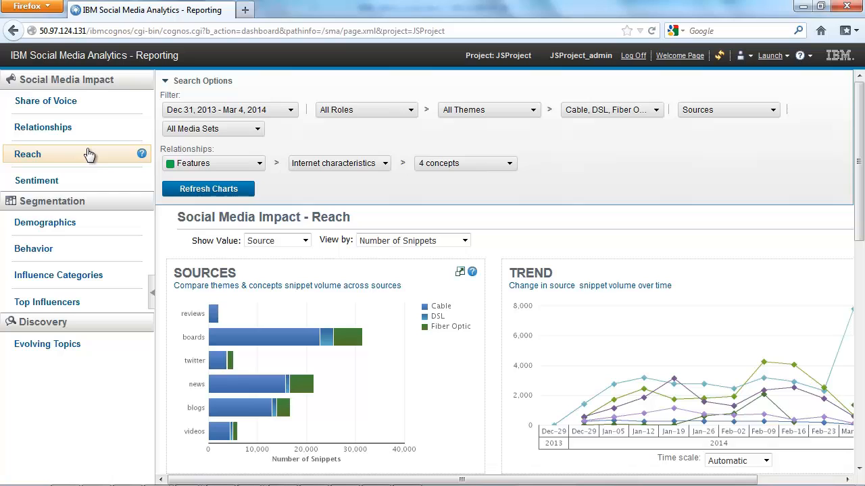
left_click(88, 181)
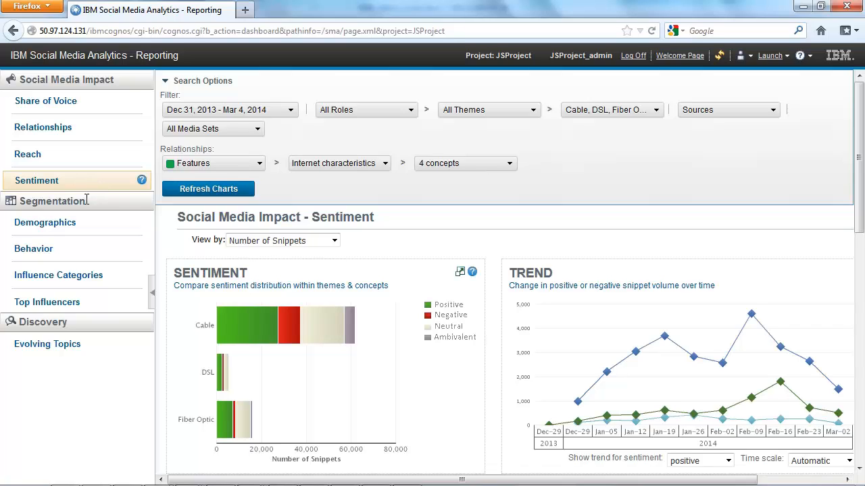
- View the Demographics, Behavior and Influence Categories reports under Segmentation
left_click(81, 230)
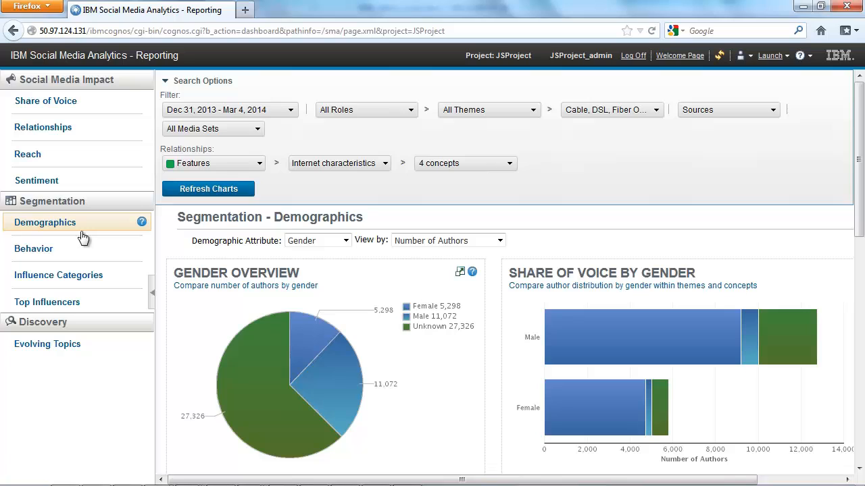
left_click(78, 249)
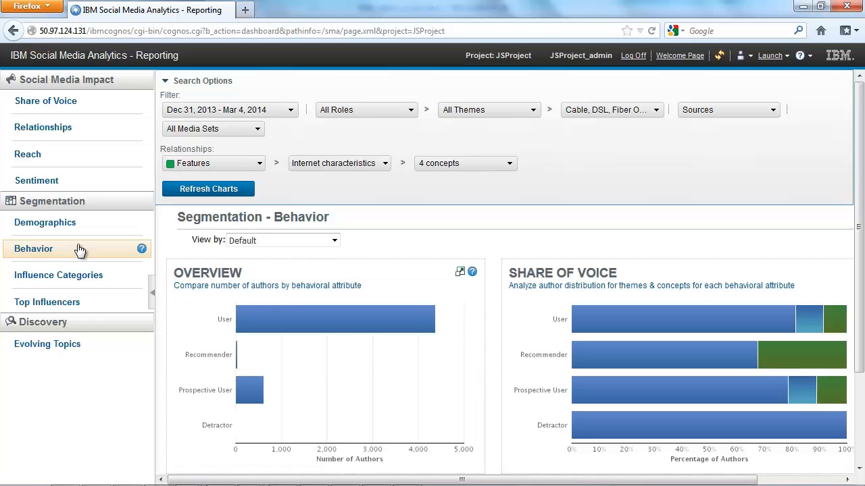
left_click(79, 275)
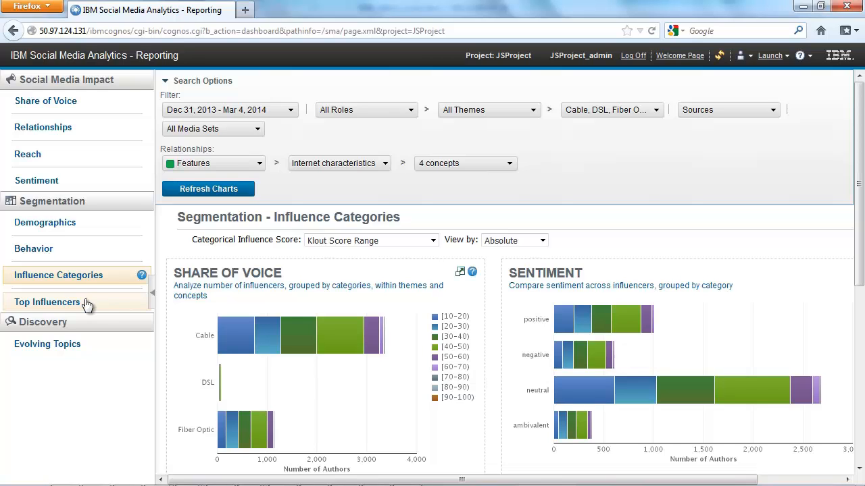
- Open the Evolving Topics report and enlarge it by collapsing the report navigation and the search options
left_click(81, 346)
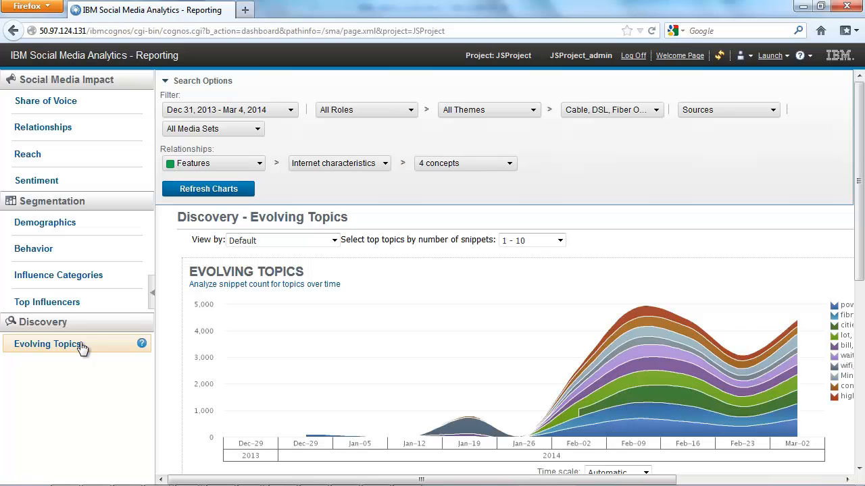
left_click(153, 295)
left_click(40, 83)
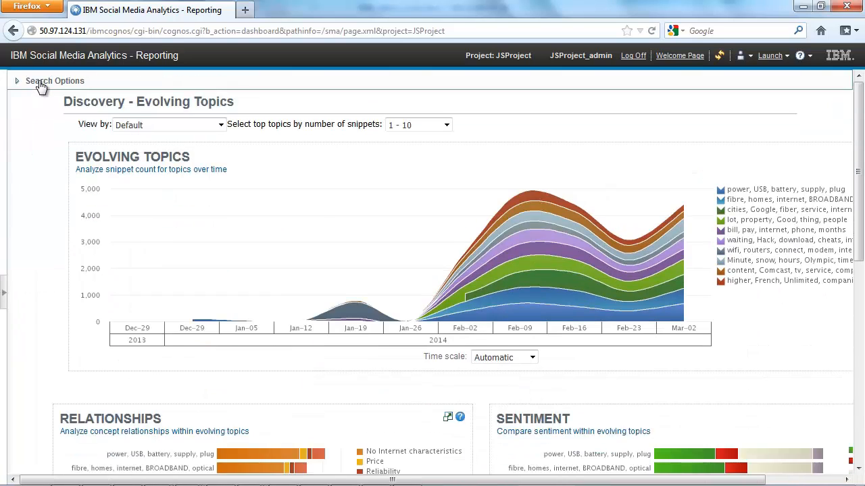